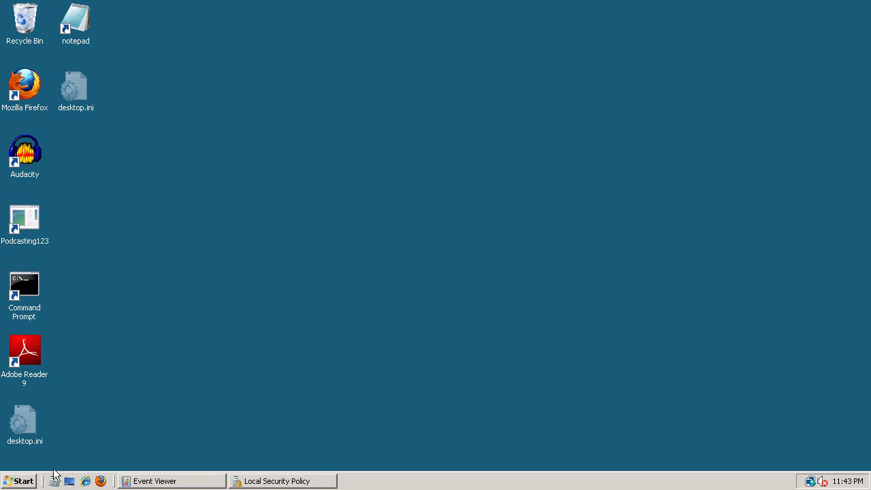
# Open the Start menu to reach Control Panel.
pyautogui.click(23, 482)
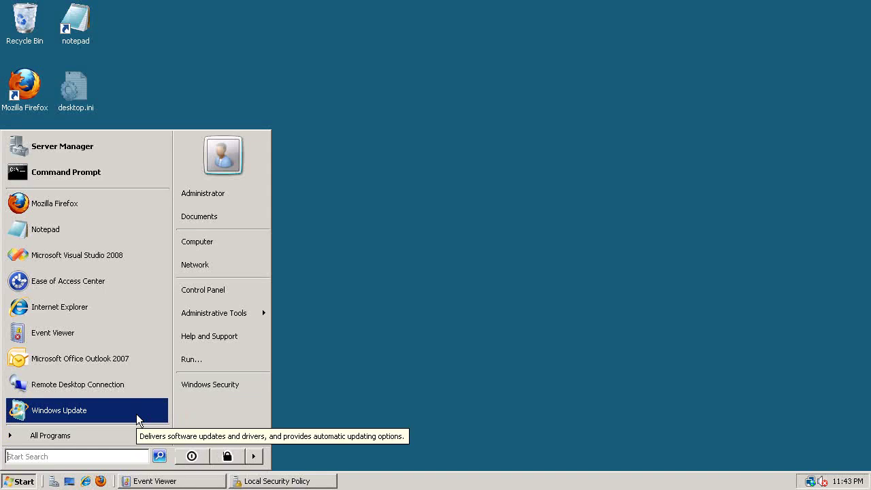
# Launch Event Viewer from Control Panel's Administrative Tools and maximize its window.
pyautogui.click(229, 293)
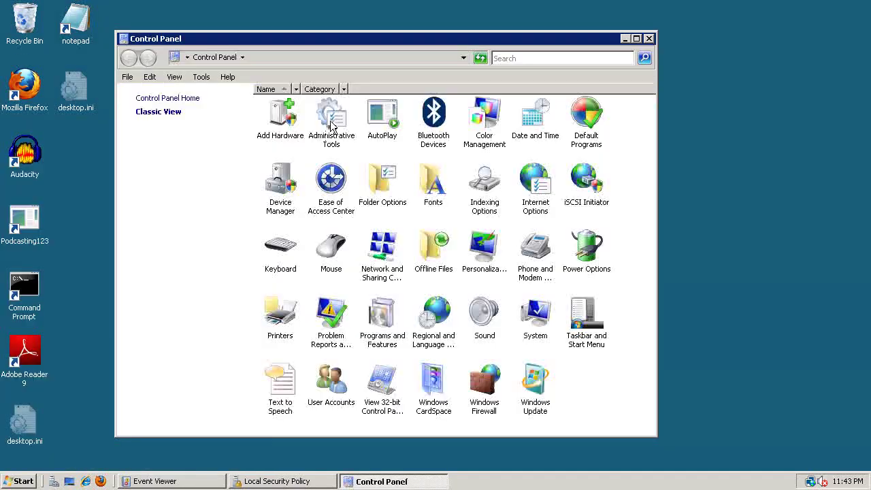
pyautogui.doubleClick(332, 122)
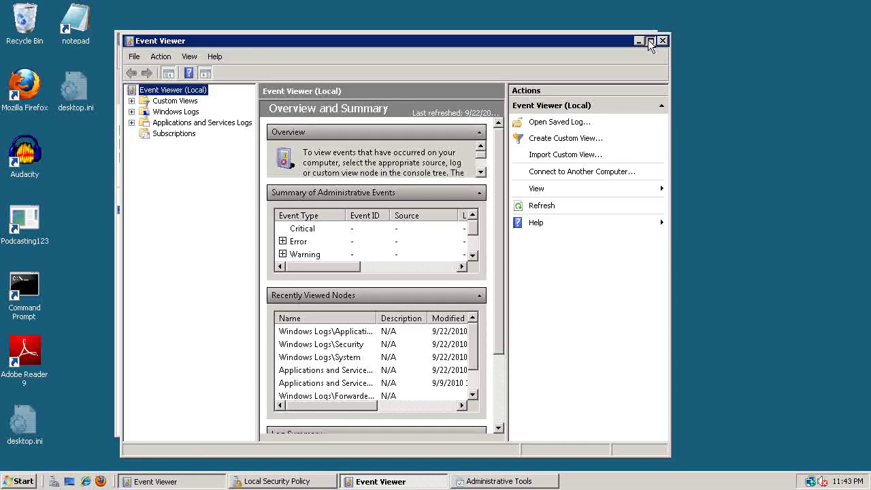
pyautogui.click(650, 41)
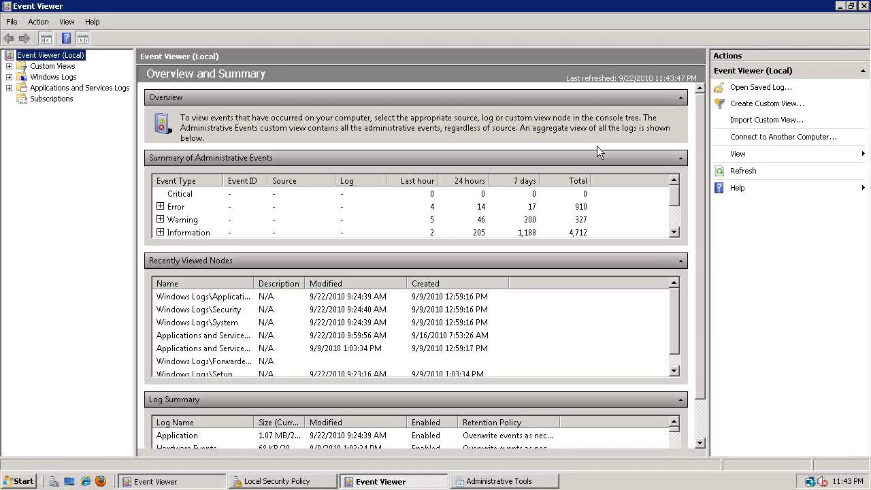
# Expand and collapse the Error summary row, then select the recently viewed Security log entry.
pyautogui.click(160, 206)
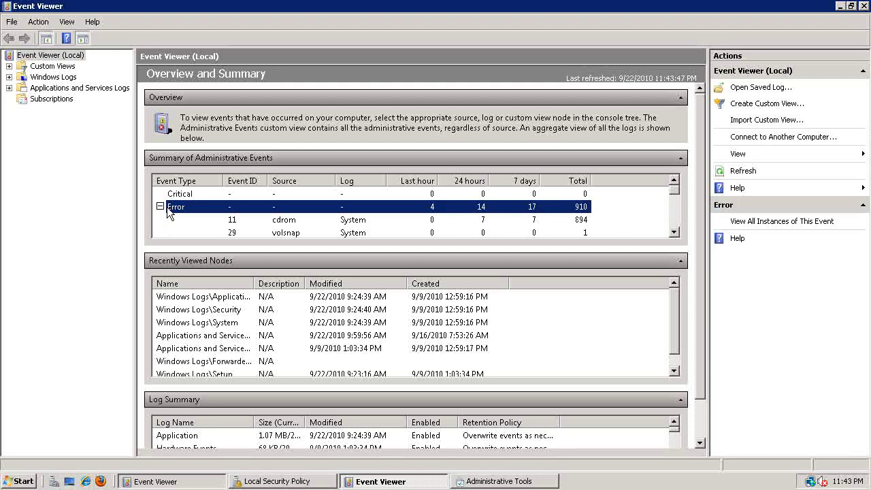
pyautogui.click(160, 206)
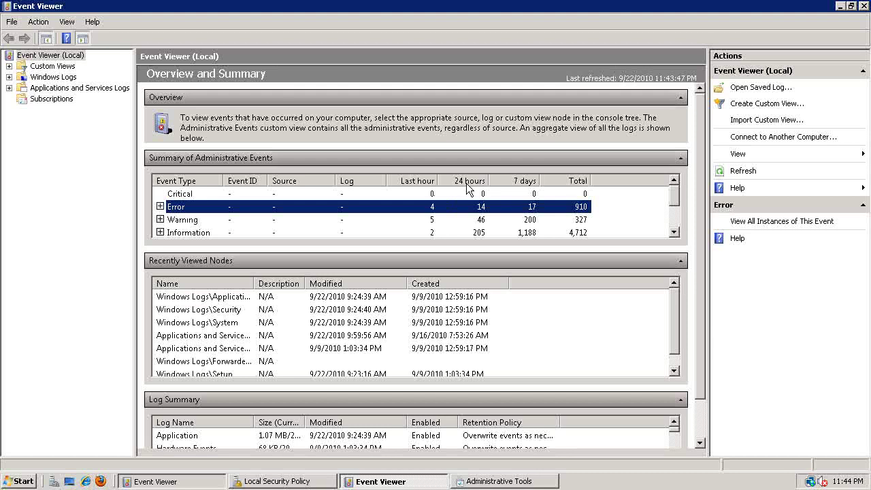
pyautogui.click(431, 309)
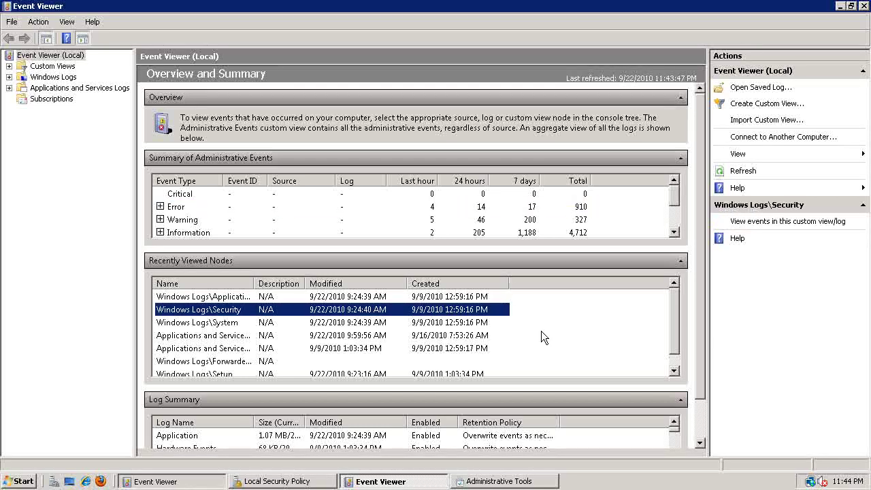
pyautogui.scroll(-1, 542, 332)
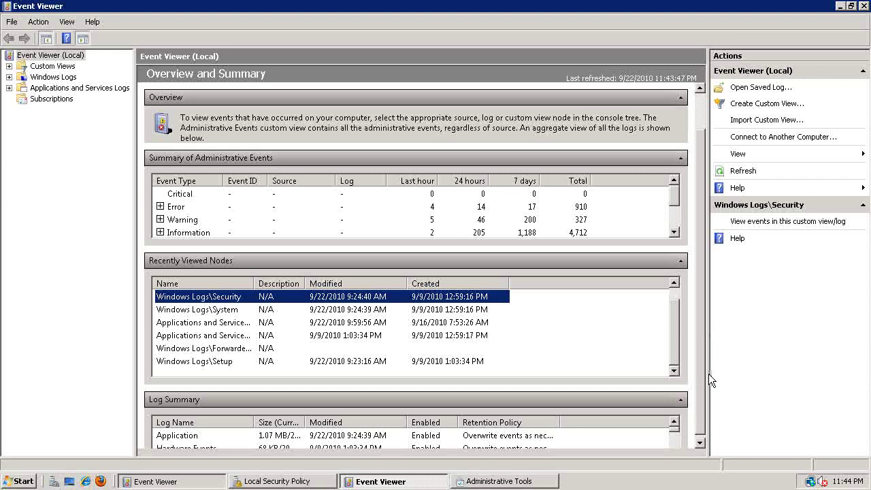
# Open the Application log under Windows Logs and sort its 1,498 events by Level, errors first.
pyautogui.click(9, 77)
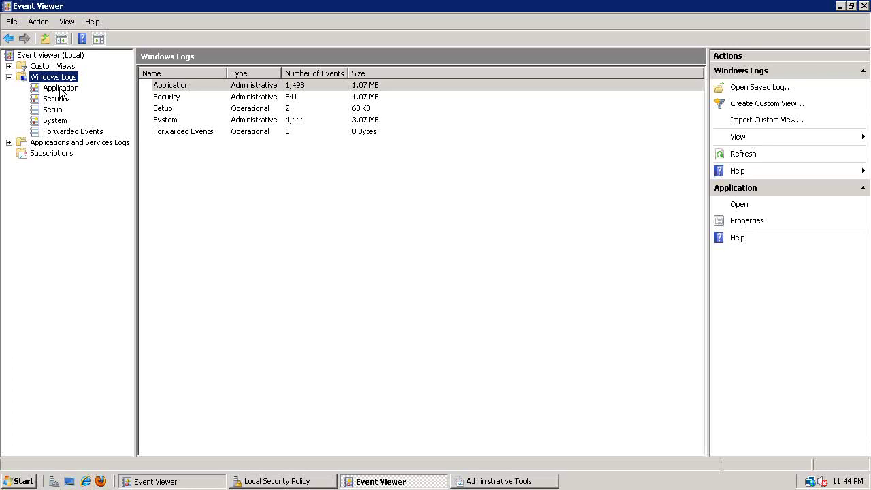
pyautogui.click(61, 87)
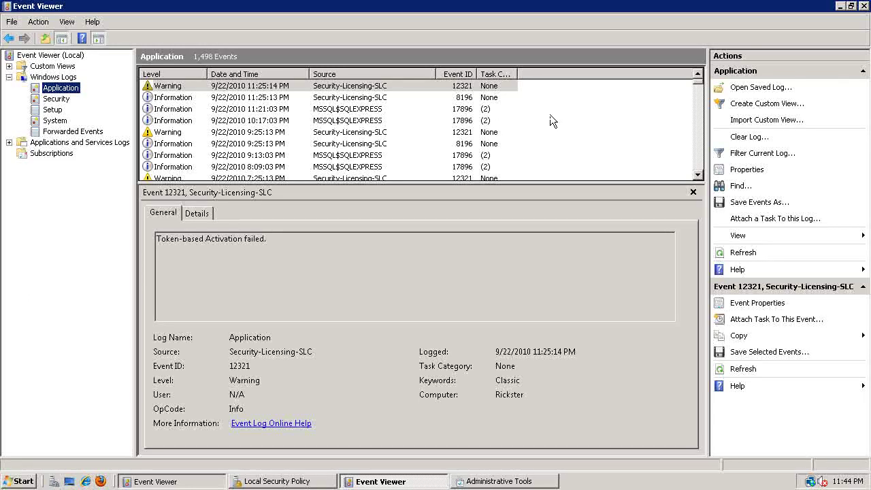
pyautogui.click(184, 73)
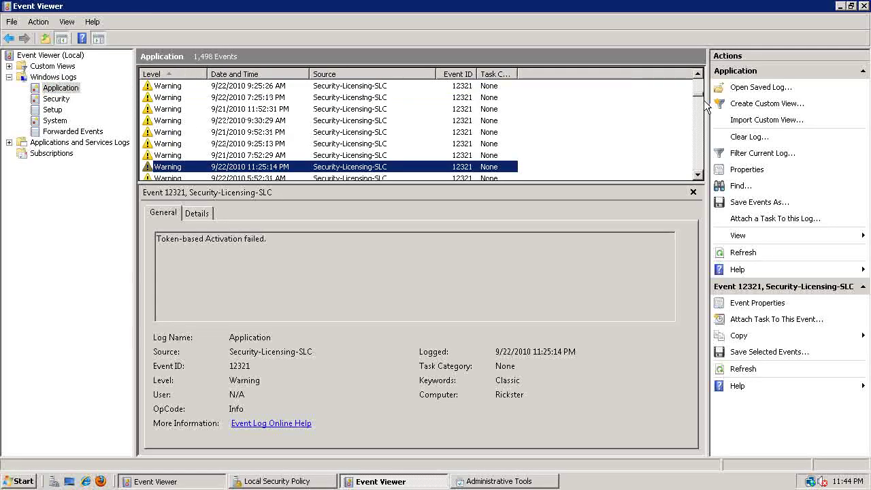
pyautogui.scroll(15, 704, 100)
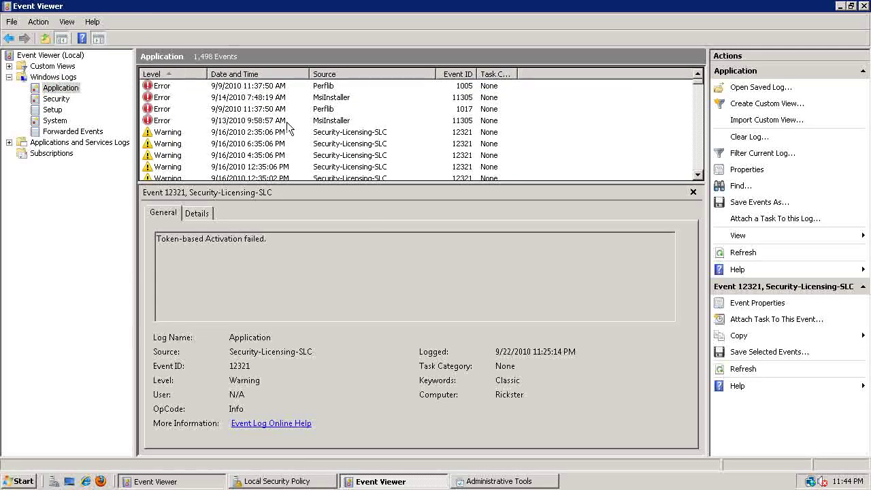
# Read the Perflib 1017 and MsiInstaller 11305 errors, selecting the product name in the description.
pyautogui.click(178, 113)
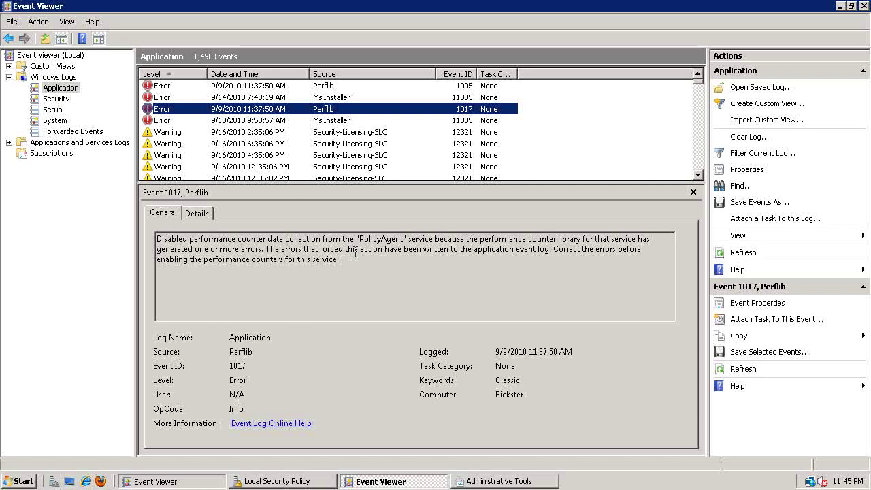
pyautogui.click(162, 99)
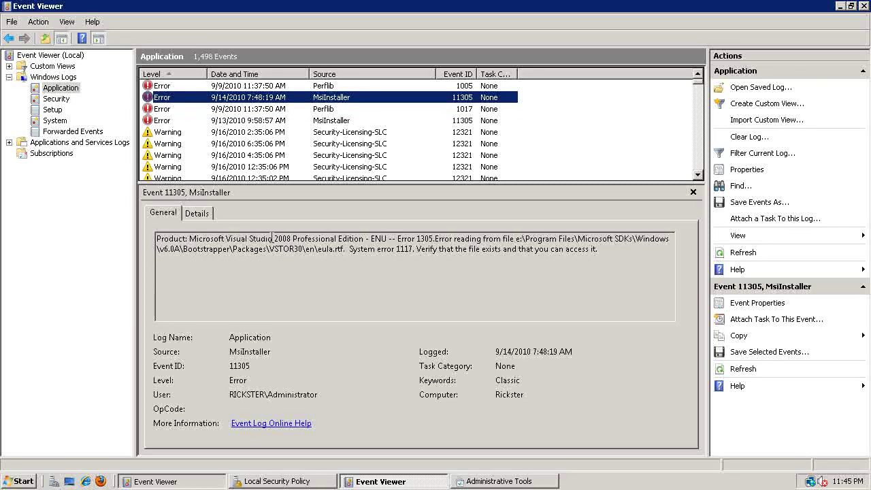
pyautogui.moveTo(249, 239); pyautogui.dragTo(373, 239)
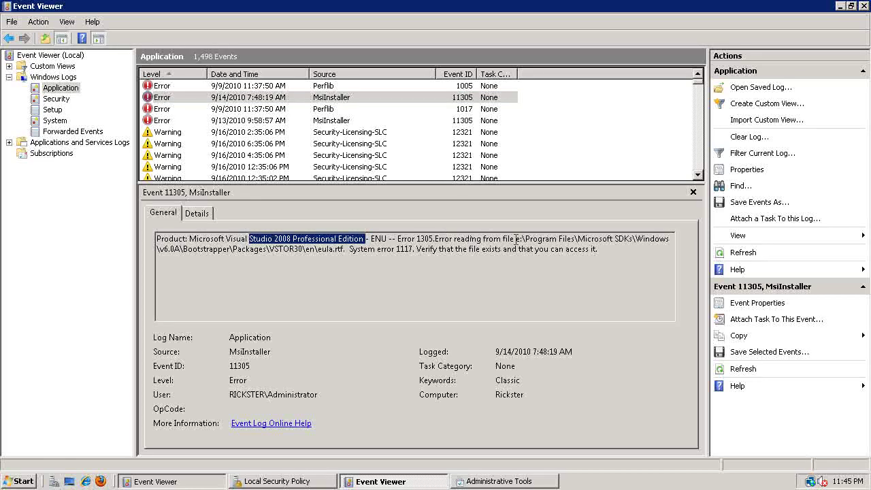
# Read the 6:35:06 PM warning, then the WMI event 63 warning about OffProv12.
pyautogui.click(173, 144)
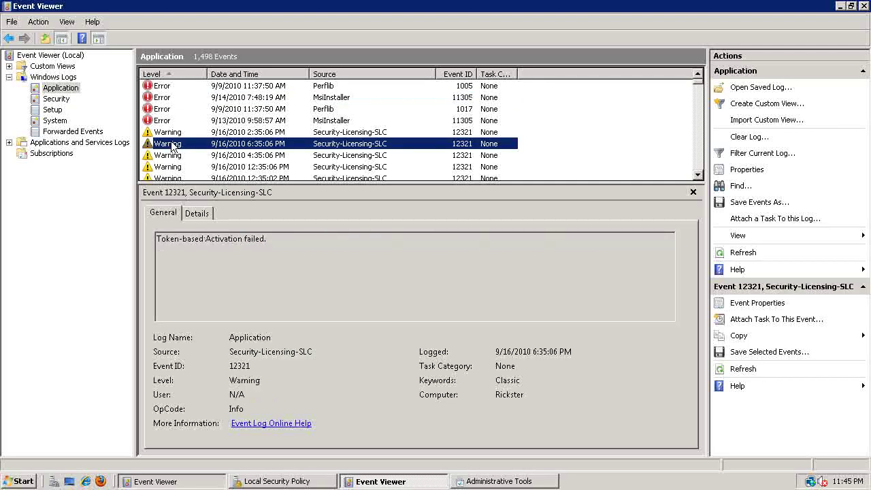
pyautogui.scroll(-2, 173, 146)
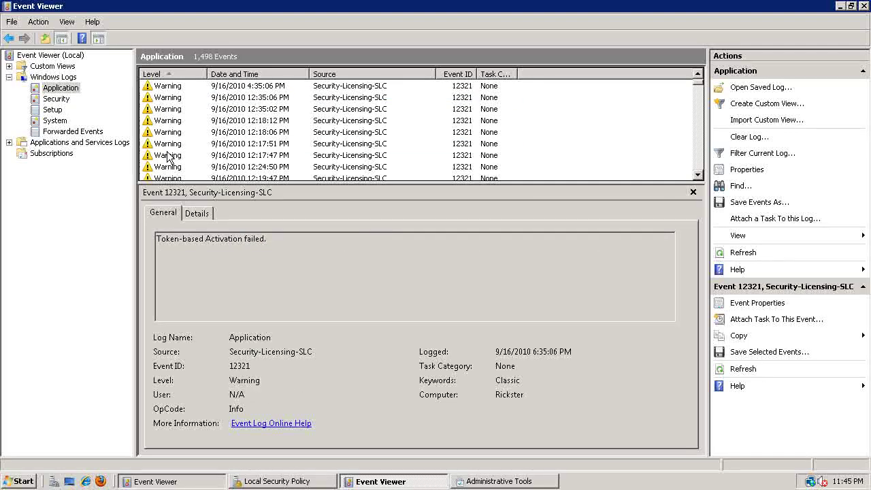
pyautogui.scroll(3, 198, 163)
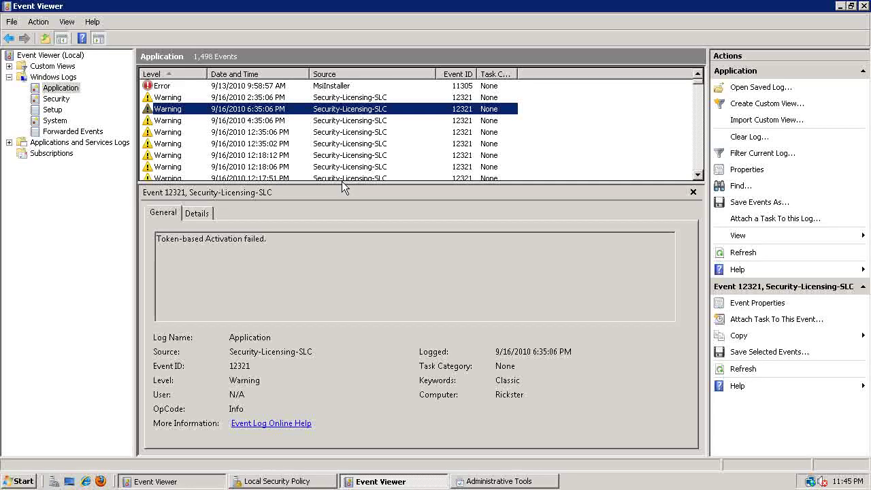
pyautogui.scroll(-3, 299, 136)
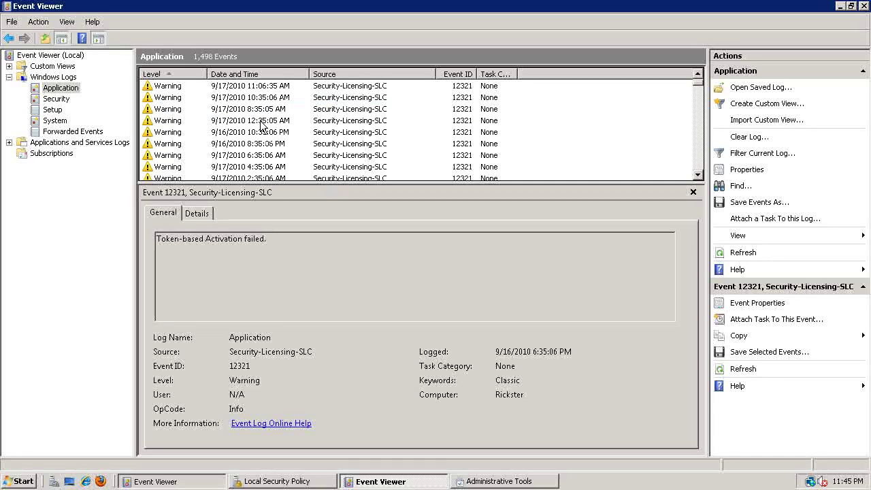
pyautogui.scroll(-3, 262, 126)
pyautogui.click(199, 167)
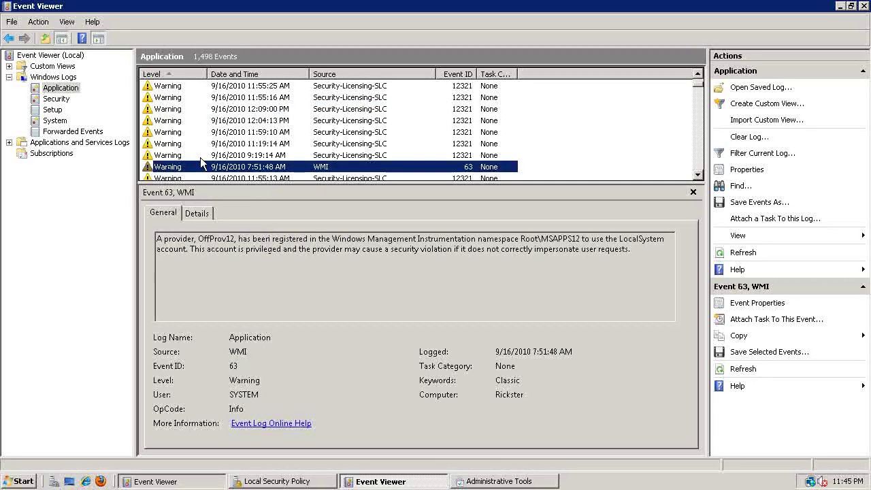
# Open the Security log and view a 4624 logon event's details.
pyautogui.click(57, 101)
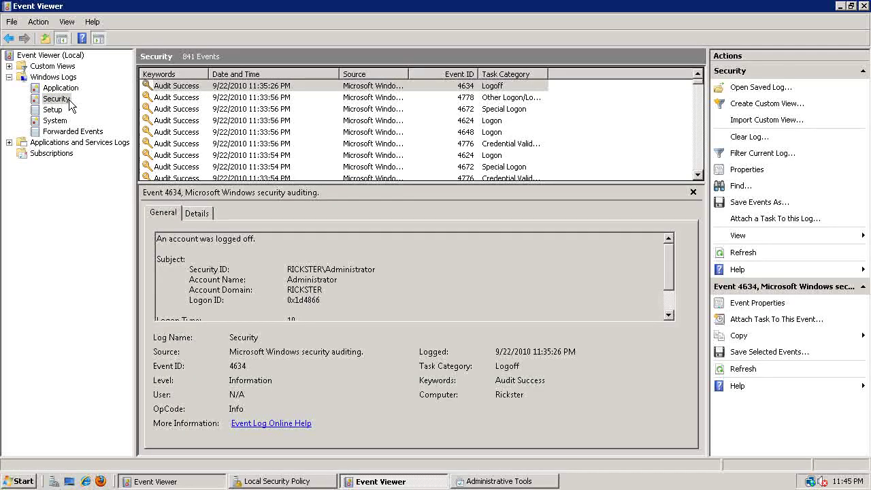
pyautogui.click(187, 121)
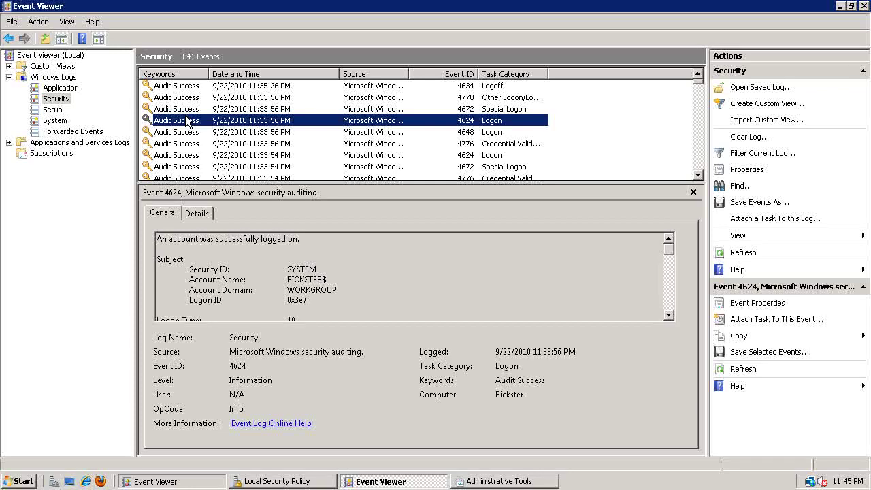
pyautogui.click(669, 315)
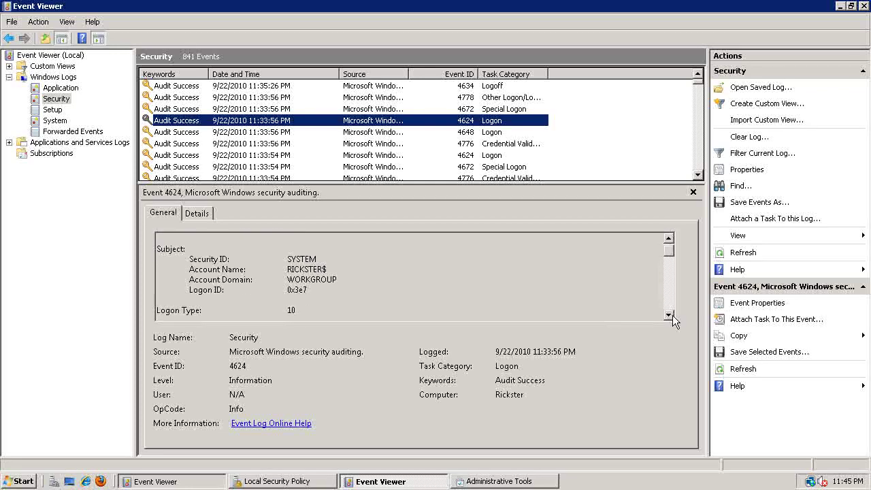
# Review the 4776 credential validation and 4624 logon events, ending on the 4634 logoff event.
pyautogui.click(316, 143)
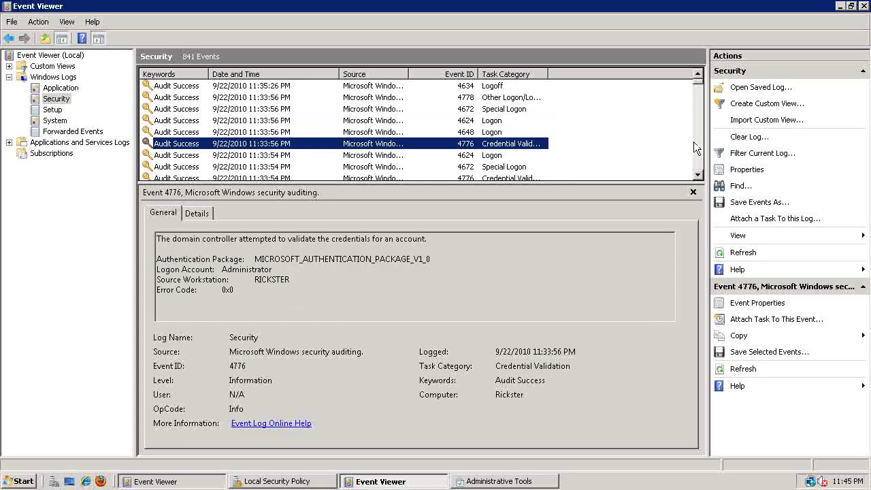
pyautogui.scroll(-4, 694, 156)
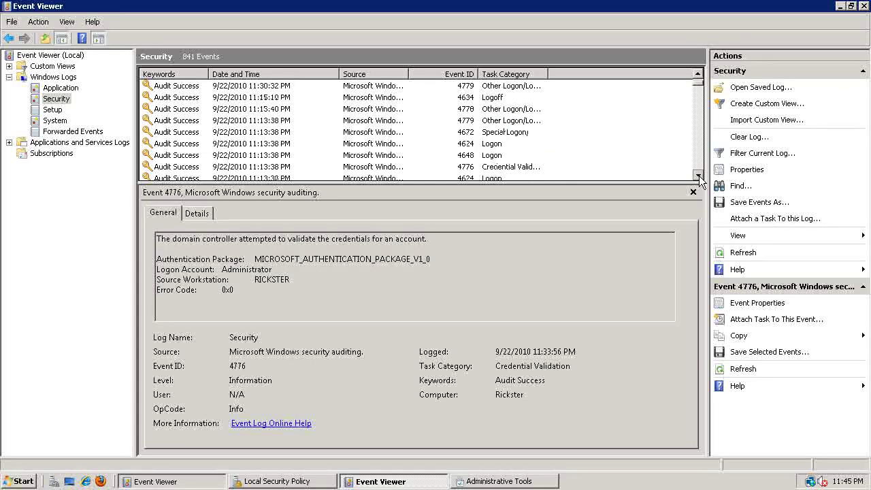
pyautogui.scroll(-5, 698, 175)
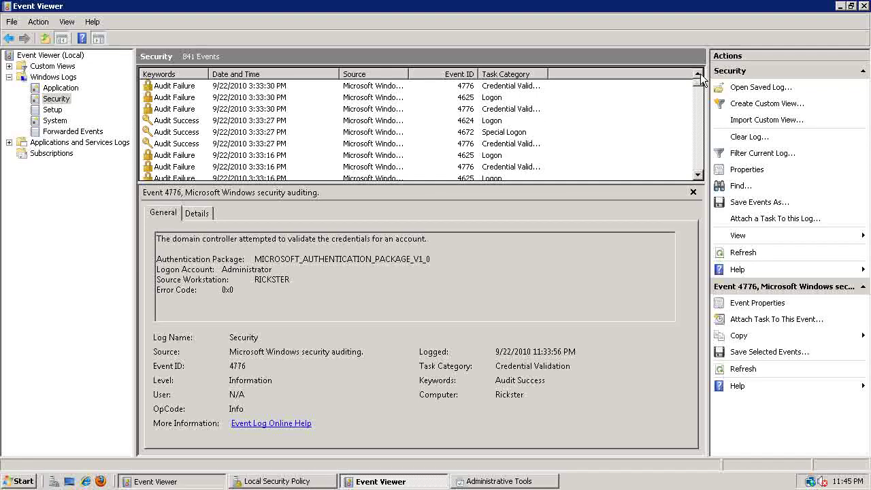
pyautogui.scroll(3, 697, 75)
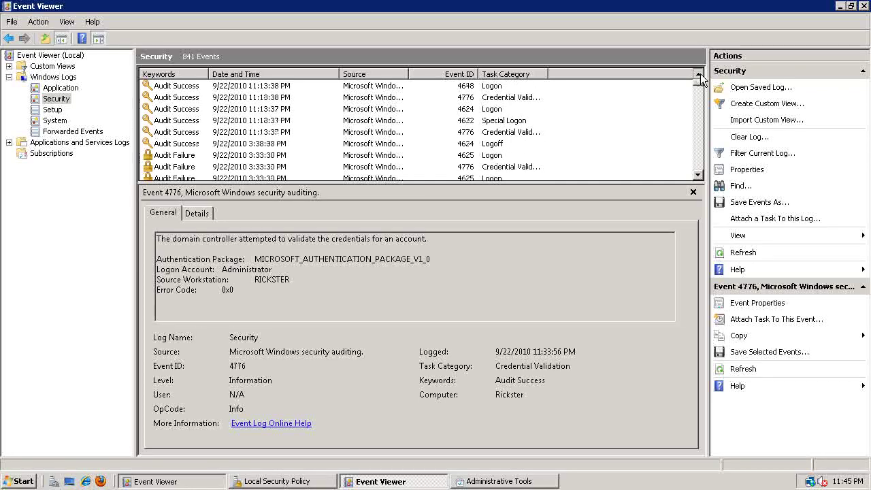
pyautogui.scroll(5, 406, 141)
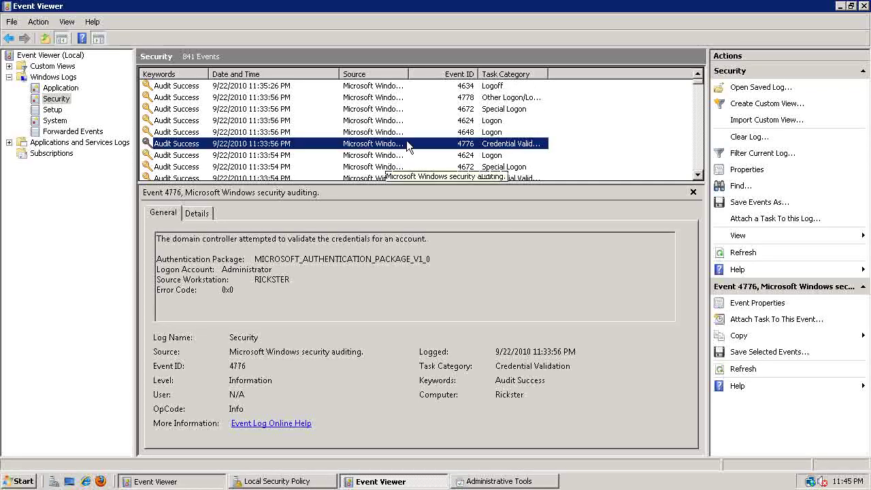
pyautogui.click(440, 120)
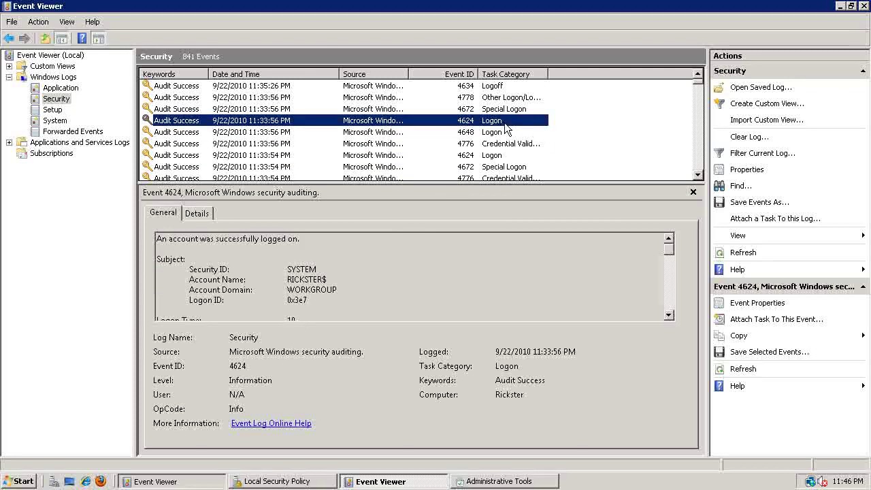
pyautogui.click(504, 87)
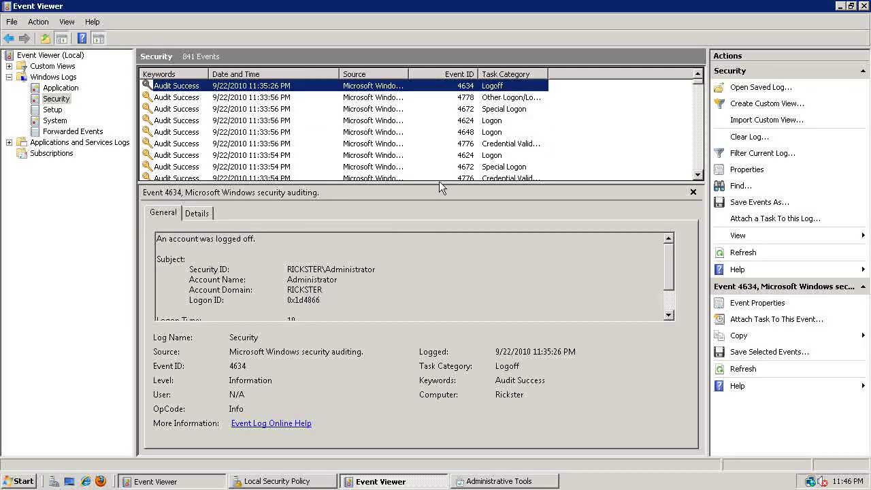
# Open Local Security Policy and check the Audit account logon events setting under Audit Policy.
pyautogui.click(512, 482)
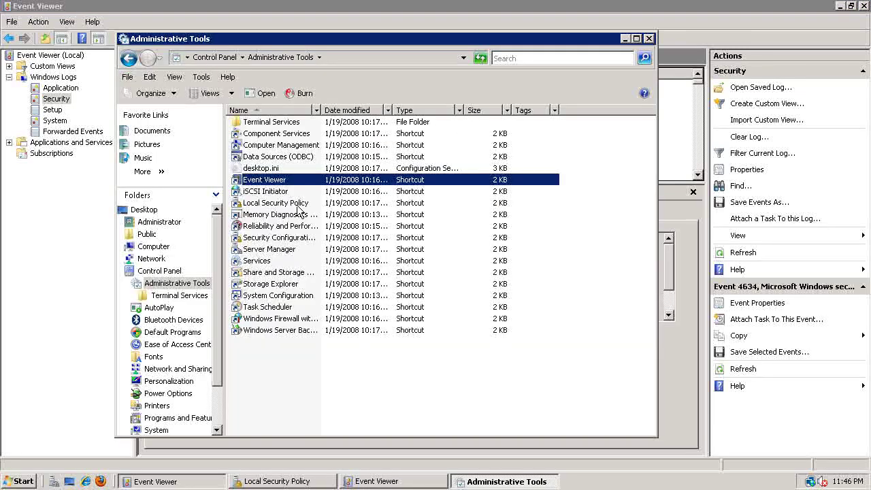
pyautogui.click(299, 204)
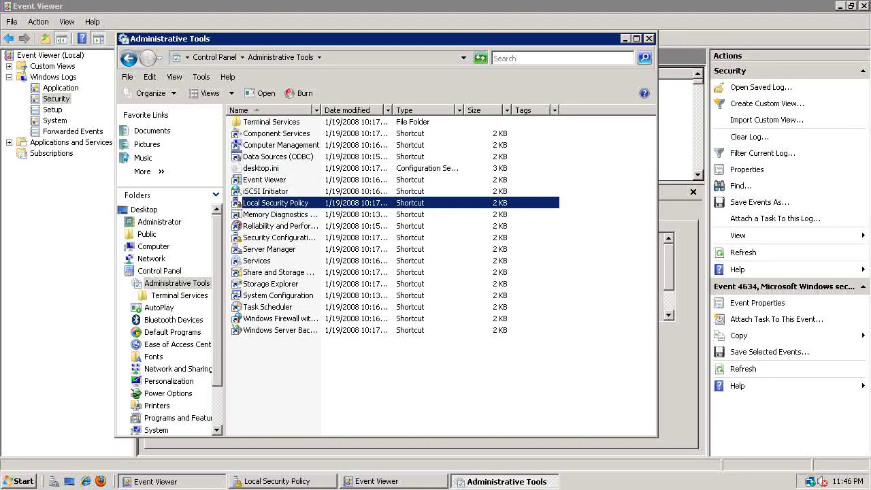
pyautogui.press('Return')
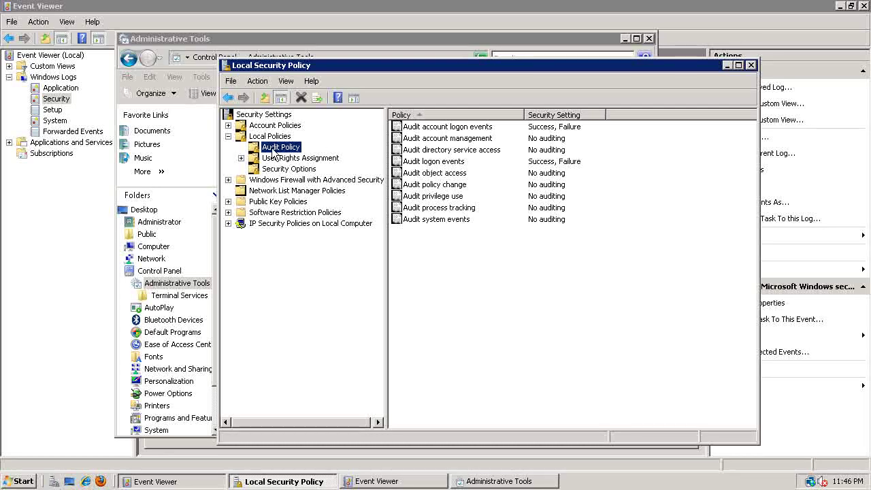
pyautogui.click(470, 128)
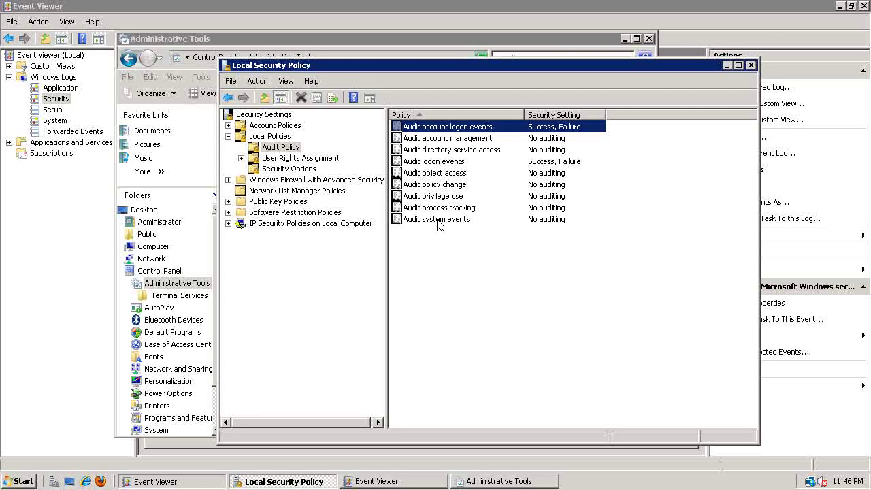
# Close Local Security Policy, open the System log, and read error 1111 about the HP Deskjet F2100 driver.
pyautogui.hotkey('alt', 'F4')
pyautogui.click(52, 110)
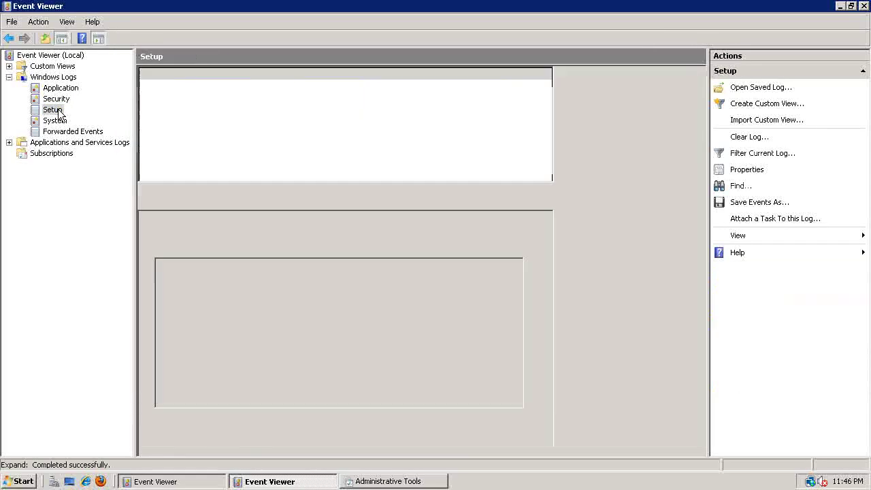
pyautogui.click(60, 122)
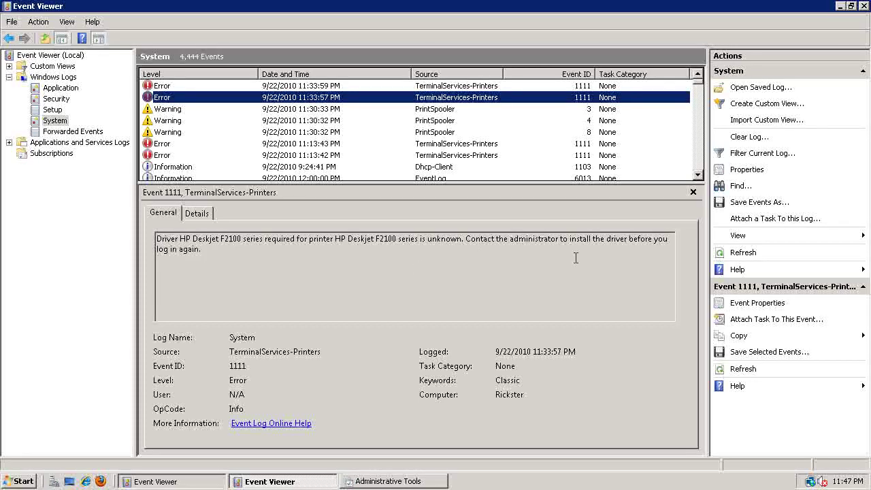
pyautogui.click(218, 257)
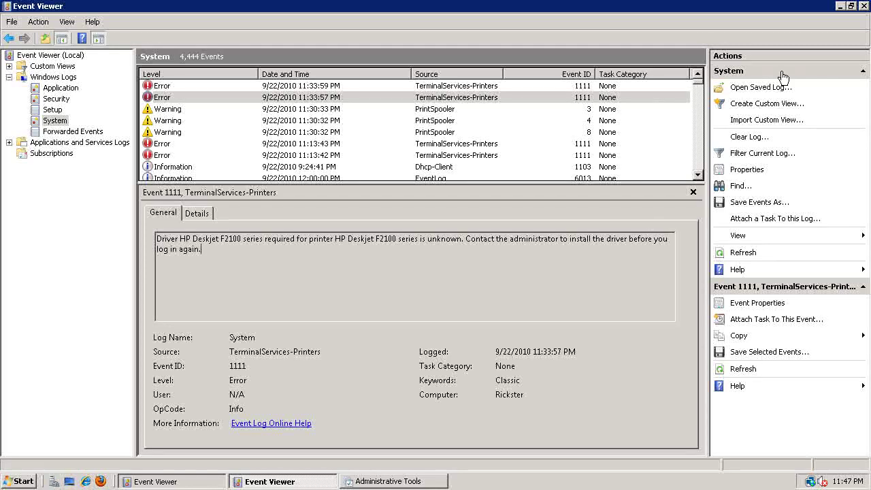
# Find the next 'hp' match in the System log, the 11:13:42 PM error 1111, then close Find.
pyautogui.click(740, 186)
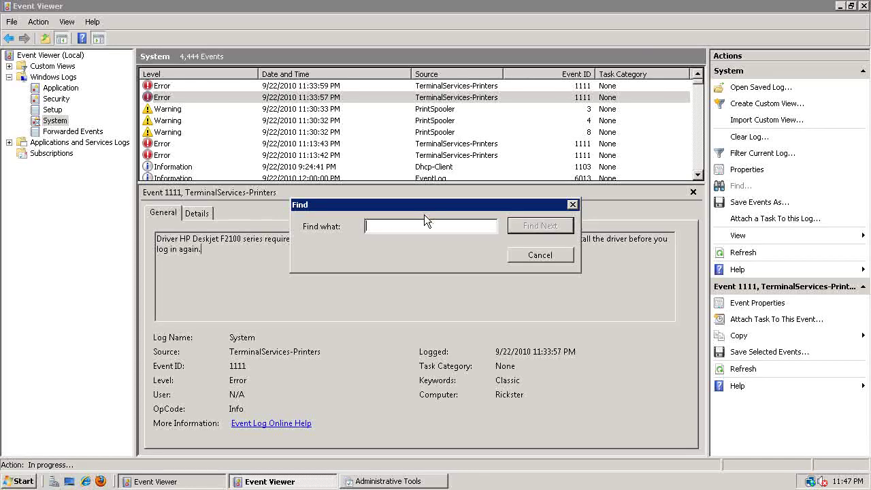
pyautogui.write('hp')
pyautogui.click(544, 228)
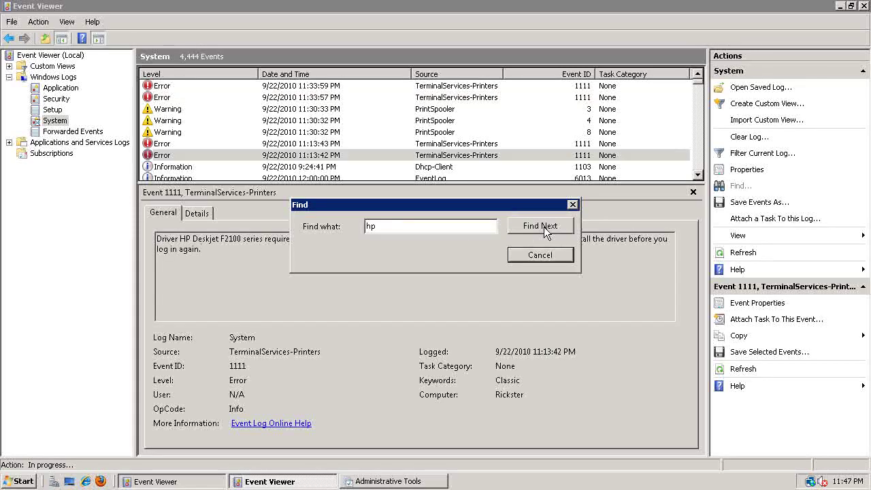
pyautogui.moveTo(425, 202); pyautogui.dragTo(447, 262)
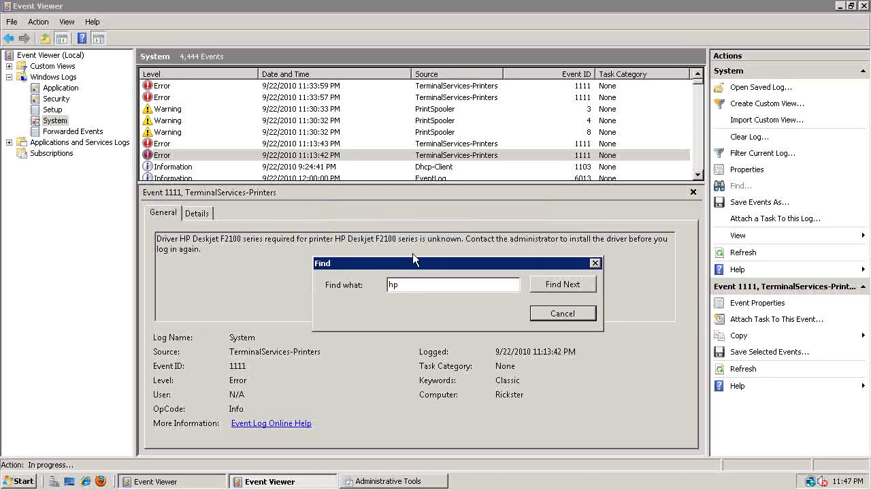
pyautogui.press('Escape')
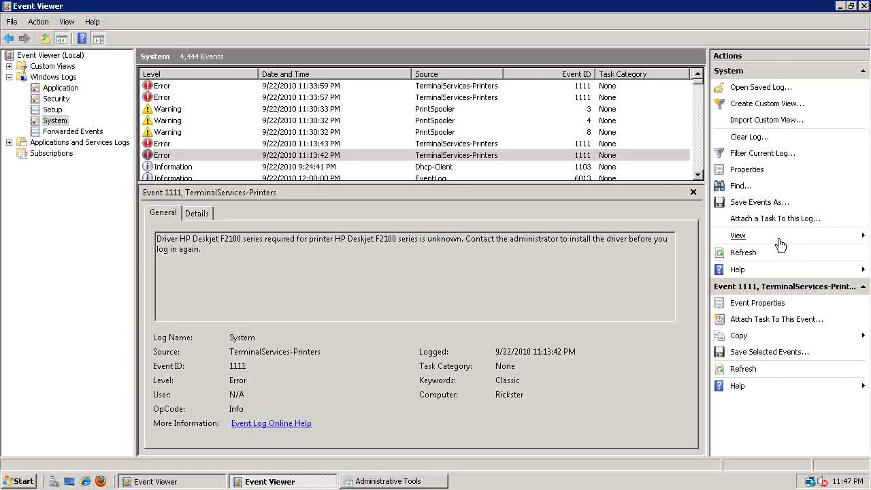
# Refresh the System log to show the 11:33:59 PM error 1111 about the OneNote driver.
pyautogui.click(744, 253)
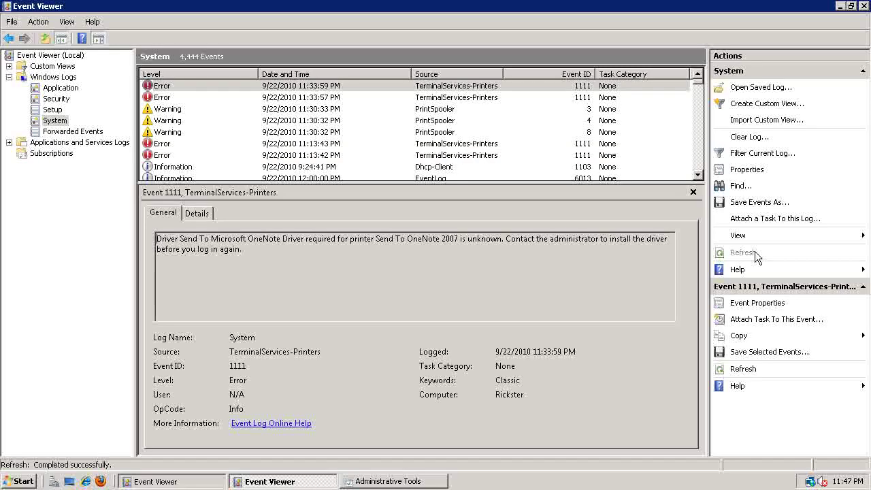